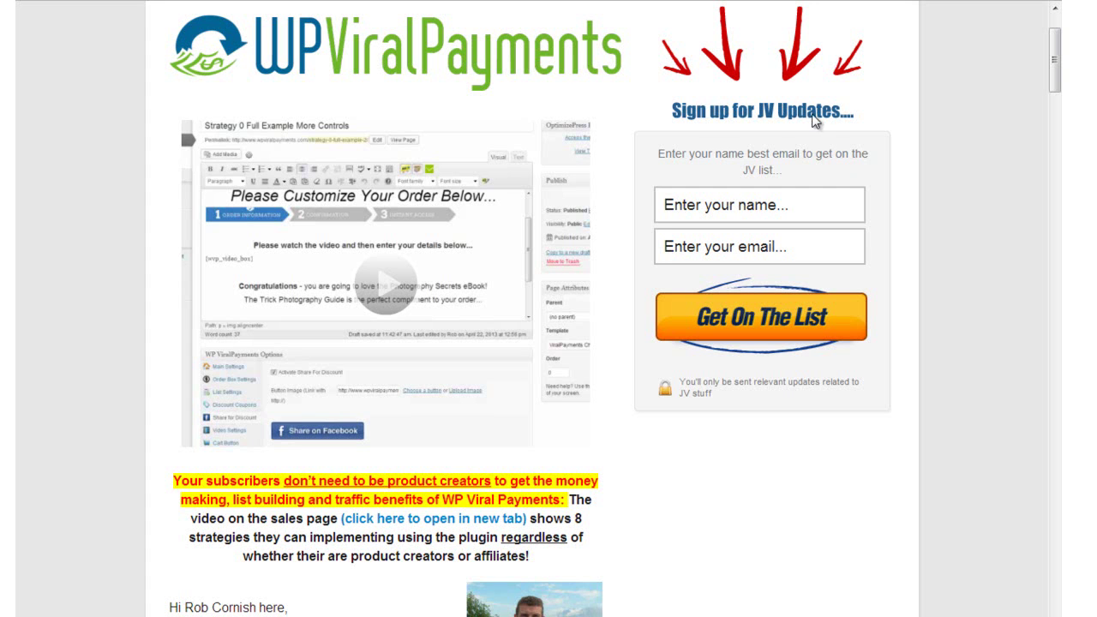
Scroll the Hybrid Connect connectors page down to the JV Sign Up Form connector
drag(1056, 64, 1053, 197)
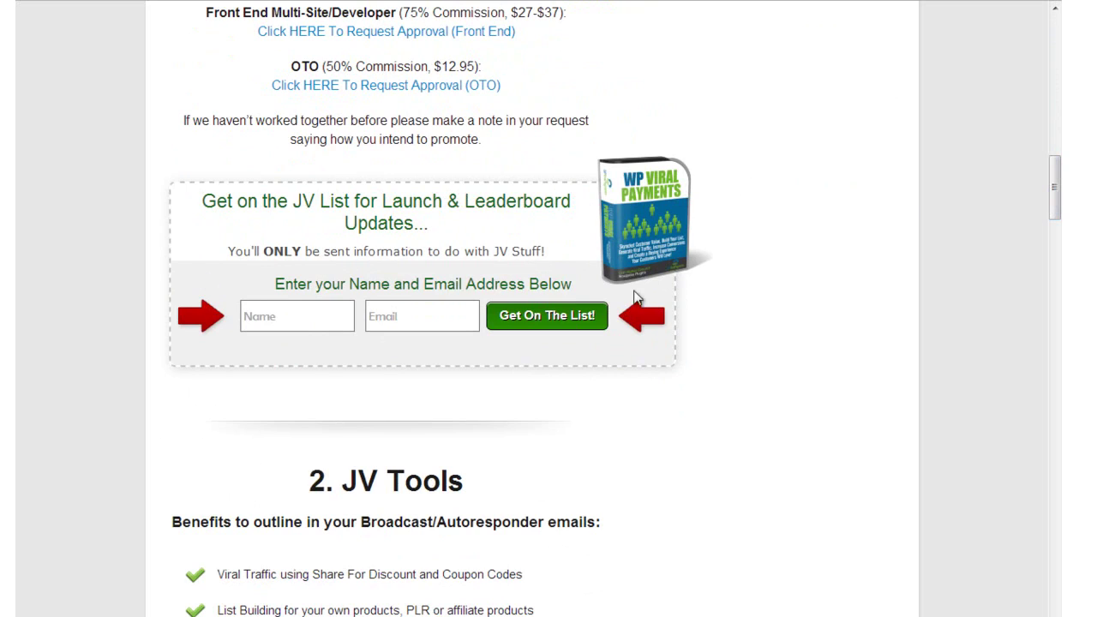
drag(1055, 184, 1056, 614)
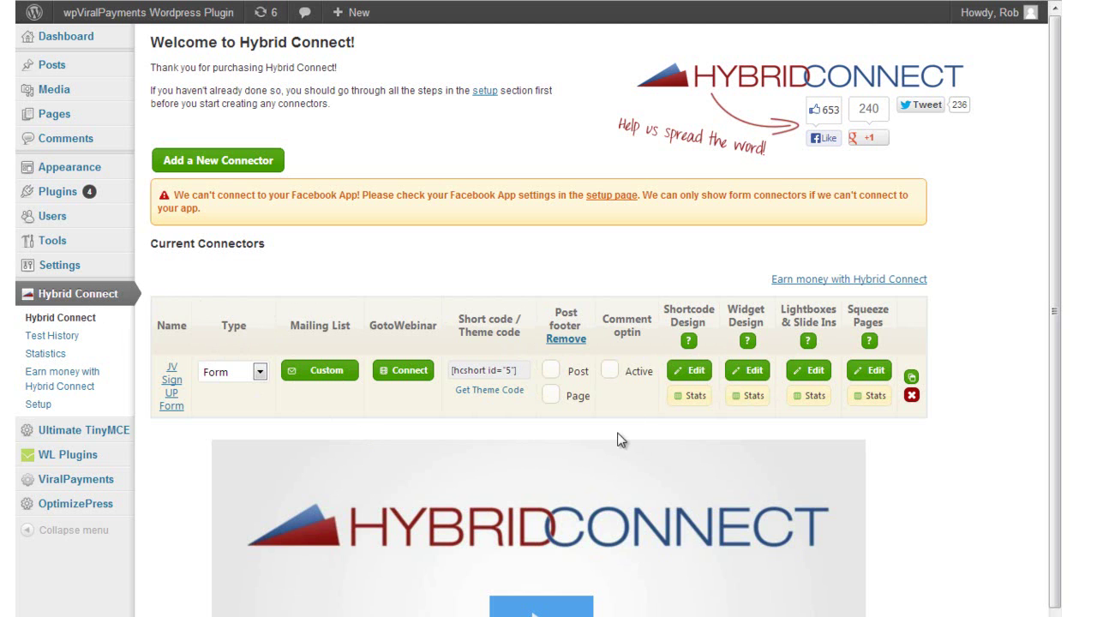
Open the JV form's shortcode design editor and move the template panel off the previews
click(690, 371)
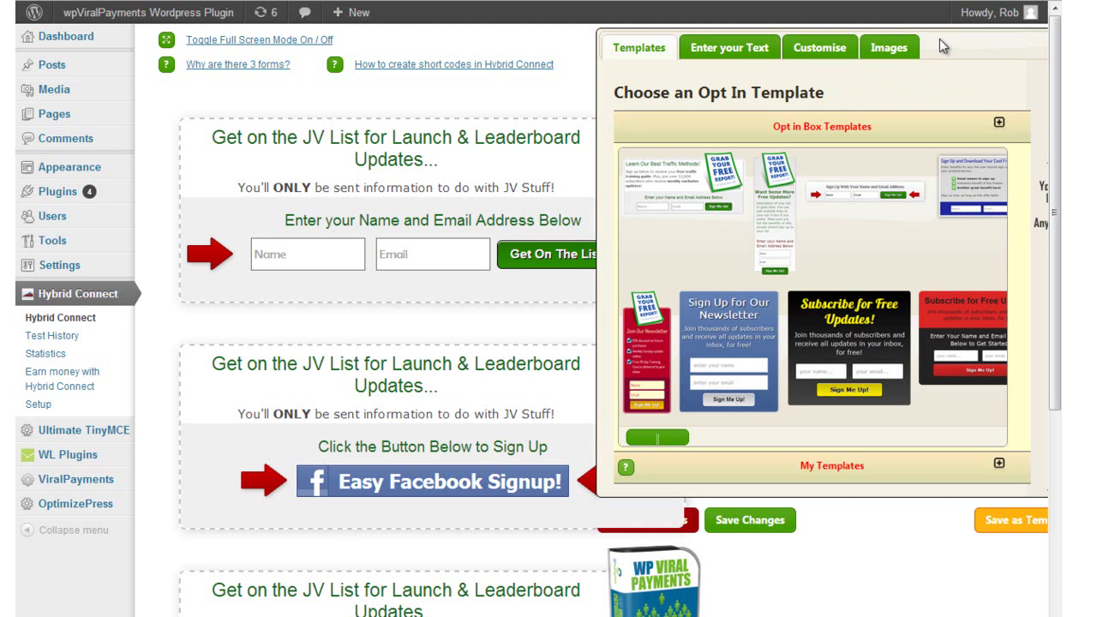
mouse_move(940, 39)
mouse_down()
mouse_move(978, 135)
mouse_move(958, 154)
mouse_move(913, 143)
mouse_up()
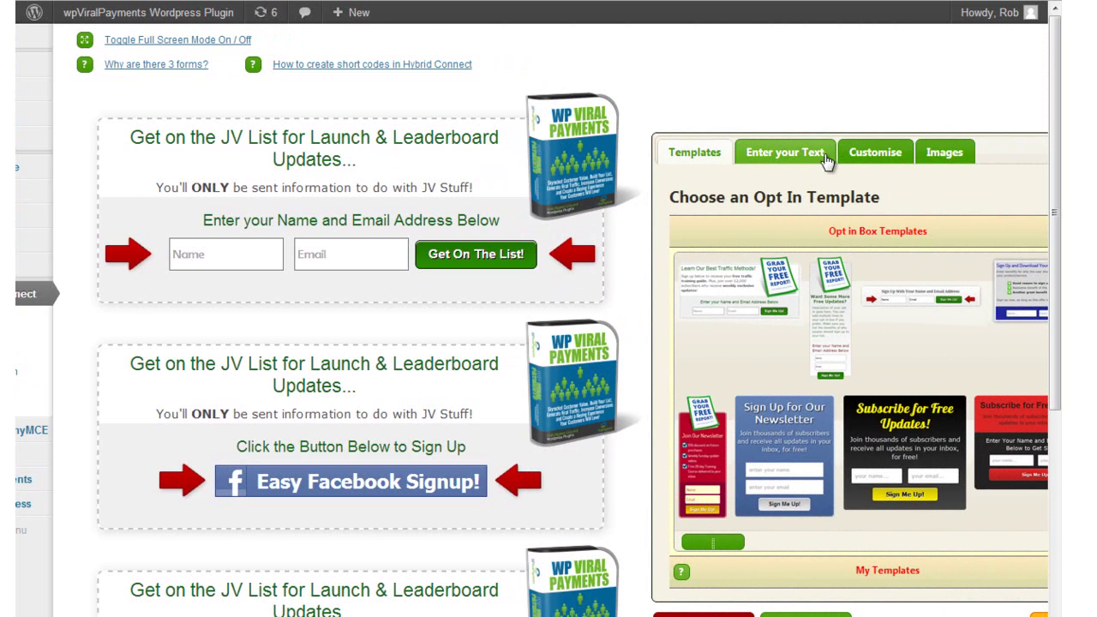
Replace 'Get on the' in the opt-in headline with 'Sign Up For The'
click(763, 153)
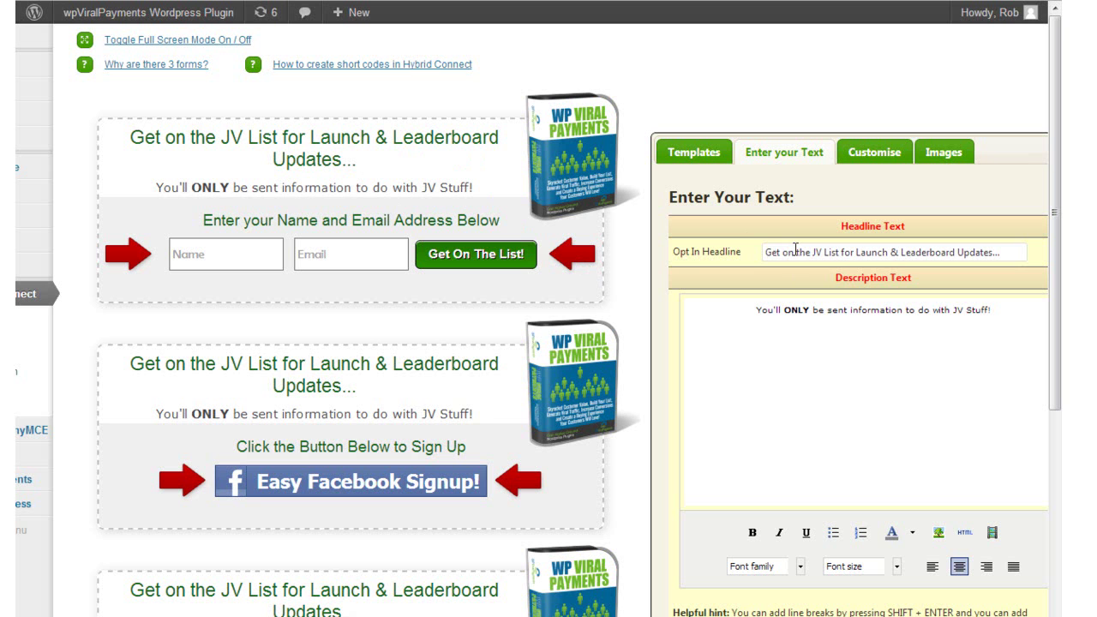
drag(811, 252, 761, 260)
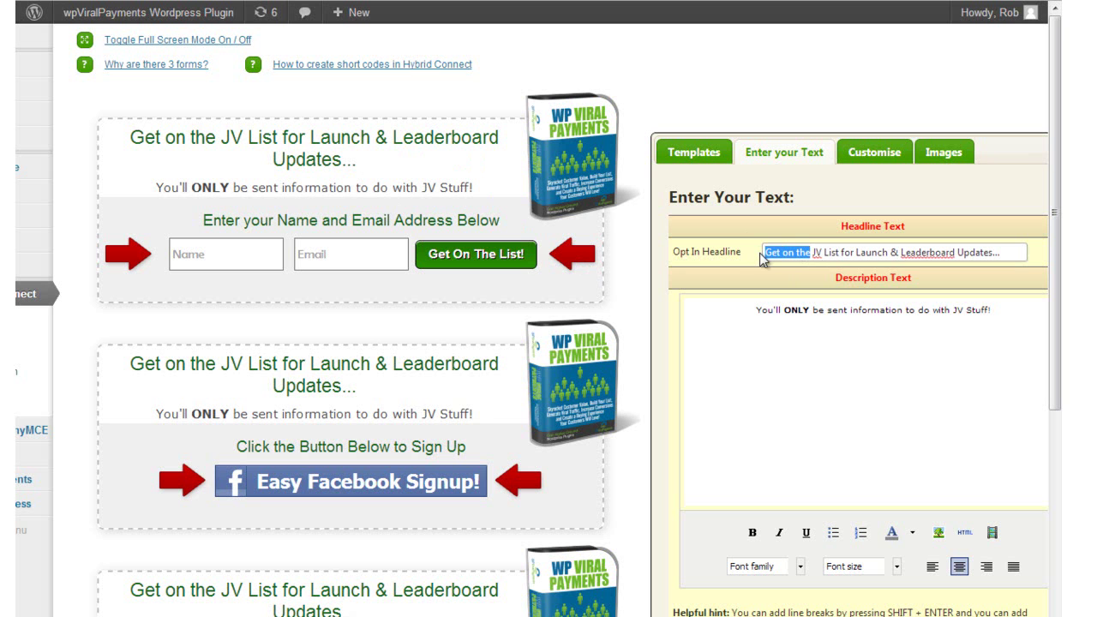
text(Si)
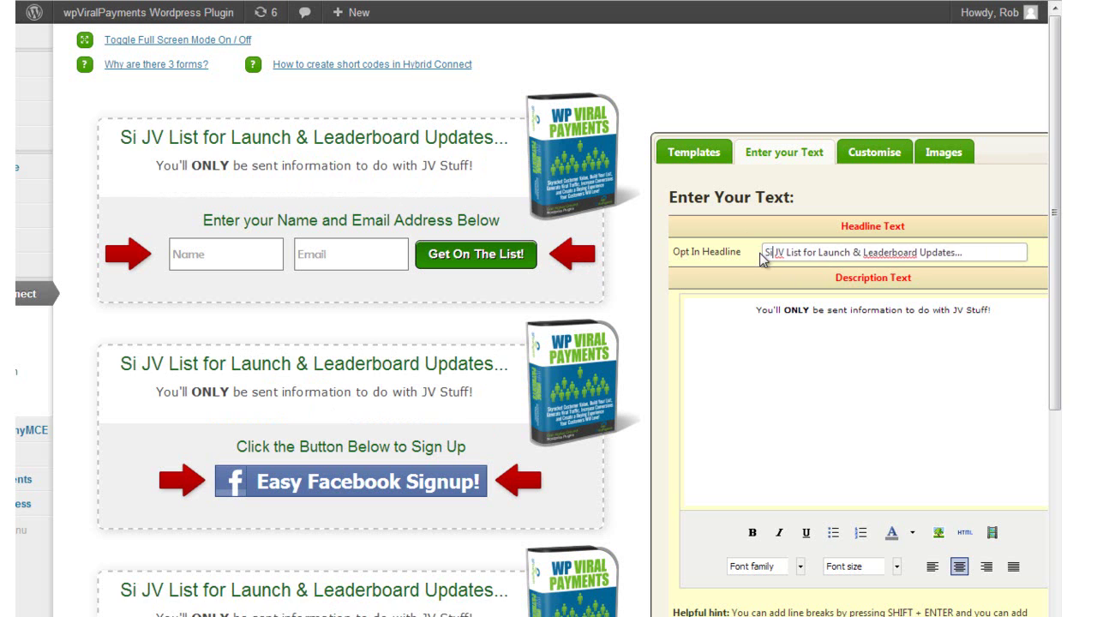
text(gn Up For The)
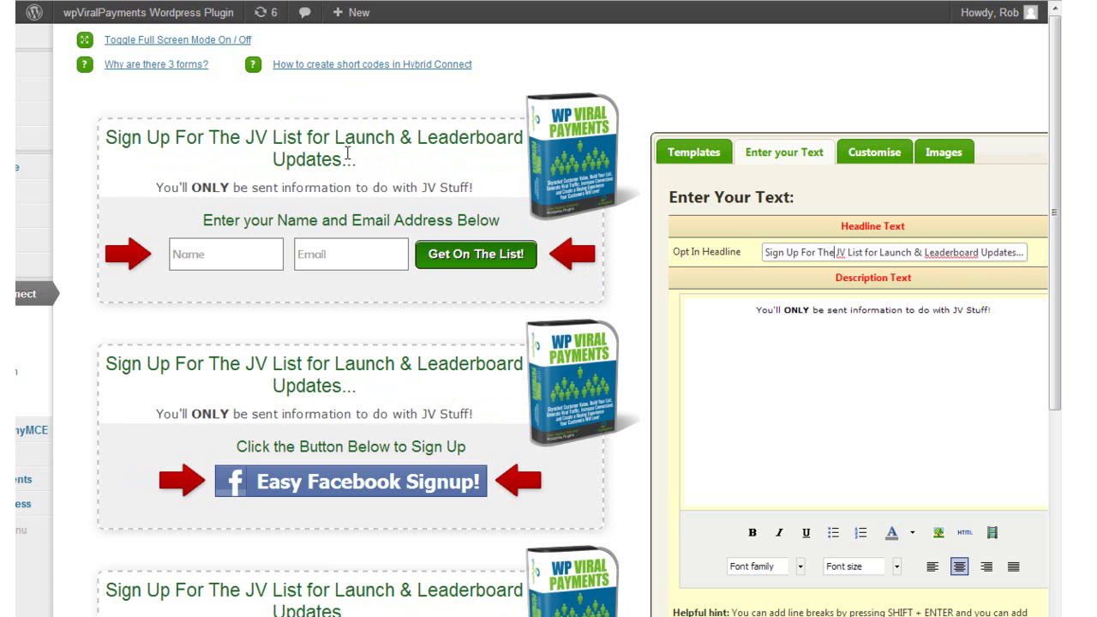
Show the Customise settings with Connector Settings collapsed so every section is listed
click(881, 154)
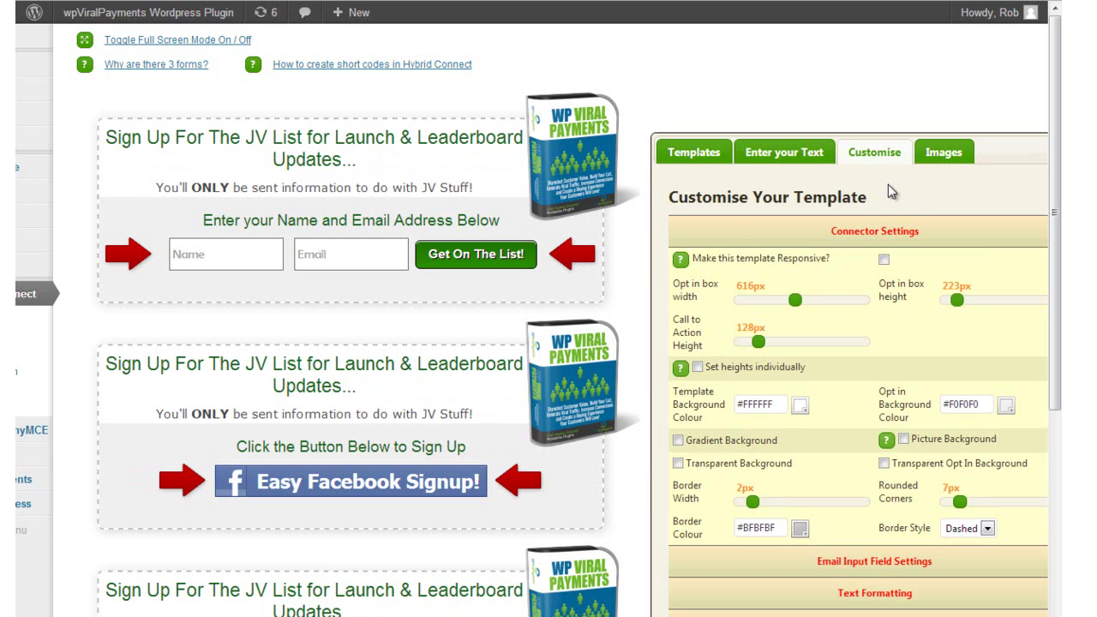
click(874, 232)
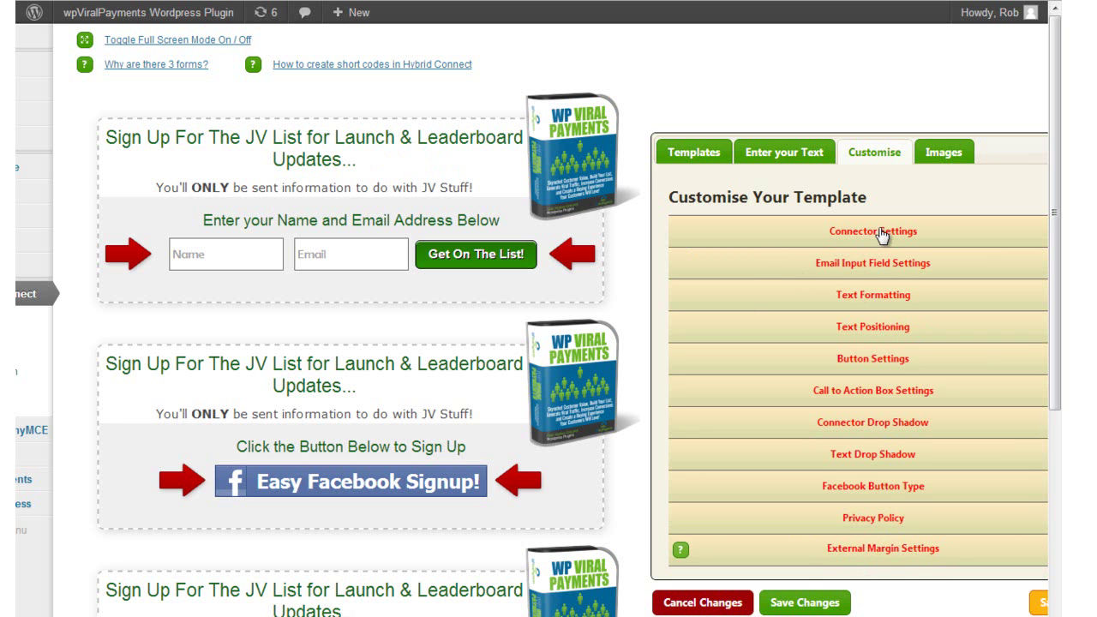
Raise the product box image and adjust its right margin in the Images settings
click(937, 155)
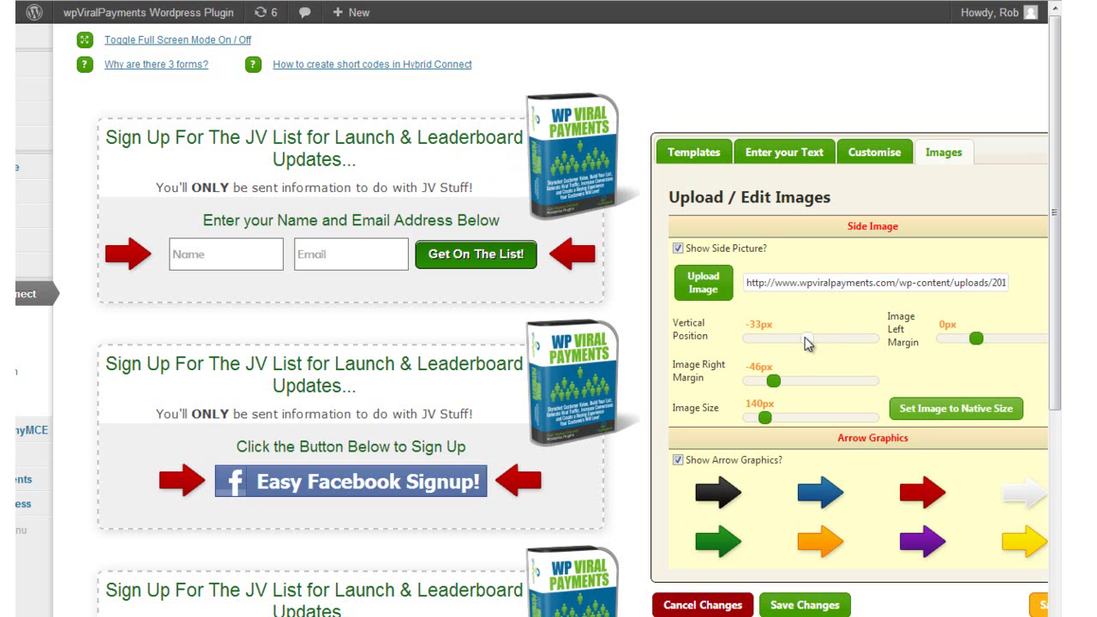
drag(806, 343, 805, 339)
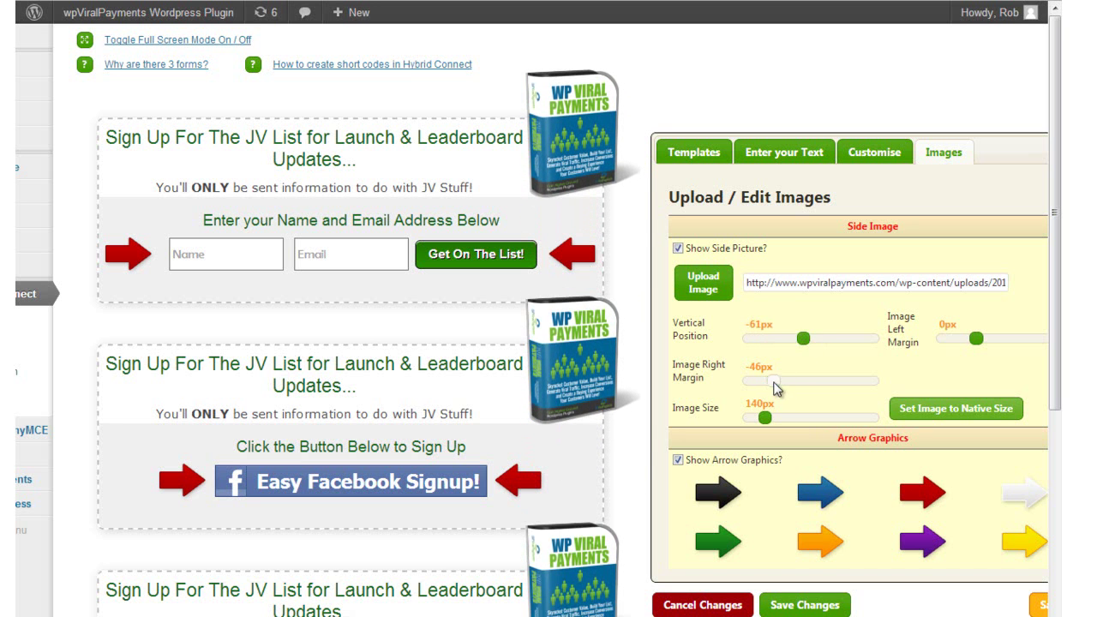
mouse_move(774, 381)
mouse_down()
mouse_move(773, 418)
mouse_move(757, 419)
mouse_move(767, 421)
mouse_up()
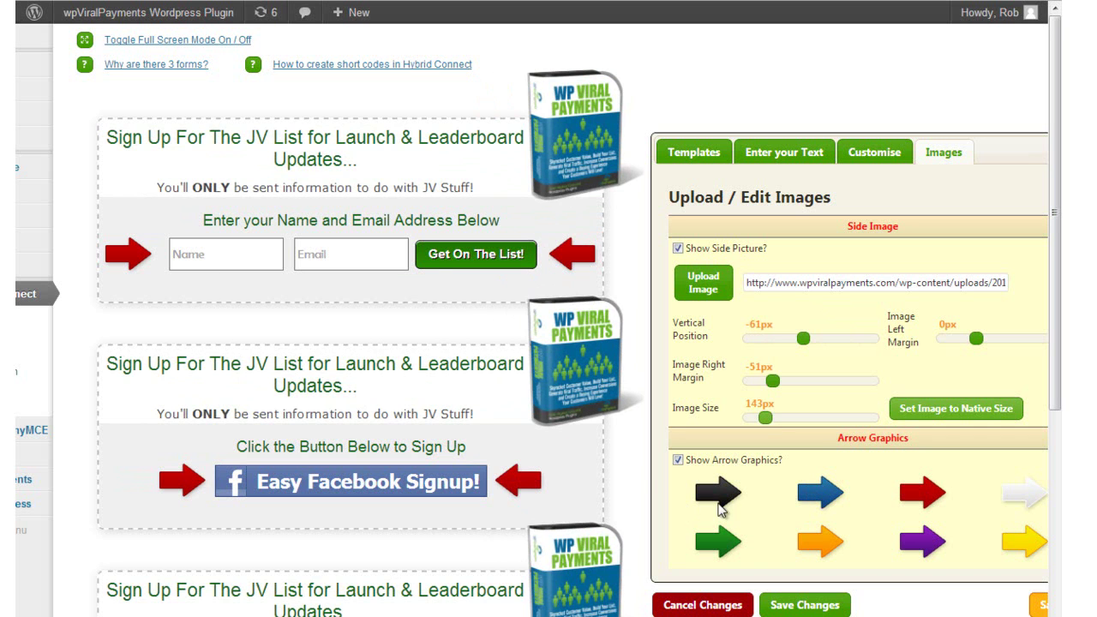
Switch the form's arrows from red to blue
click(820, 495)
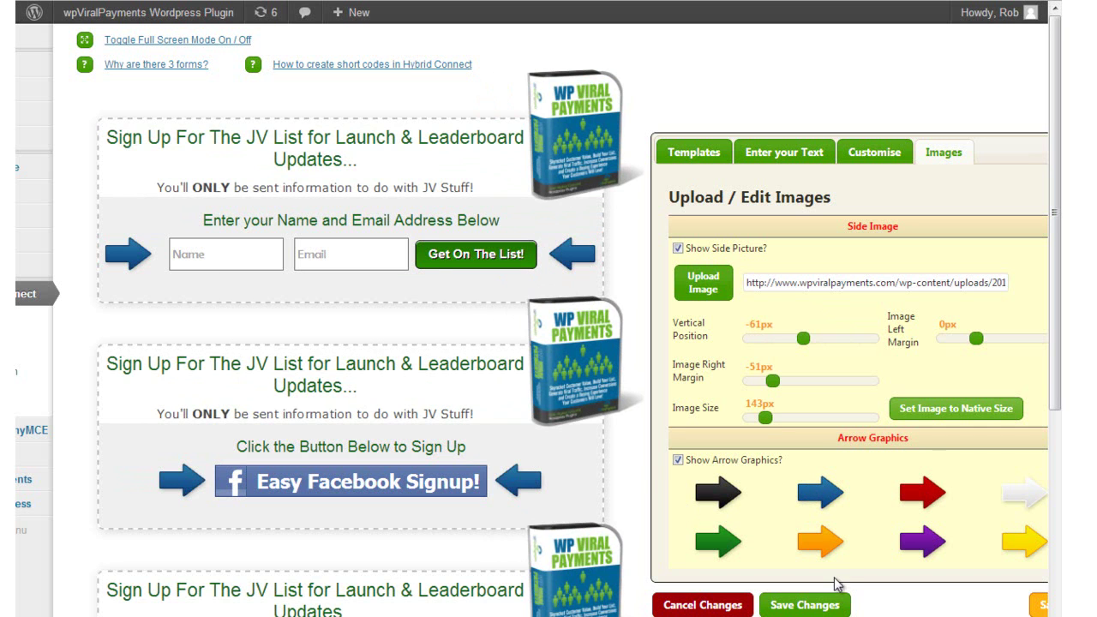
click(678, 460)
click(679, 461)
click(876, 152)
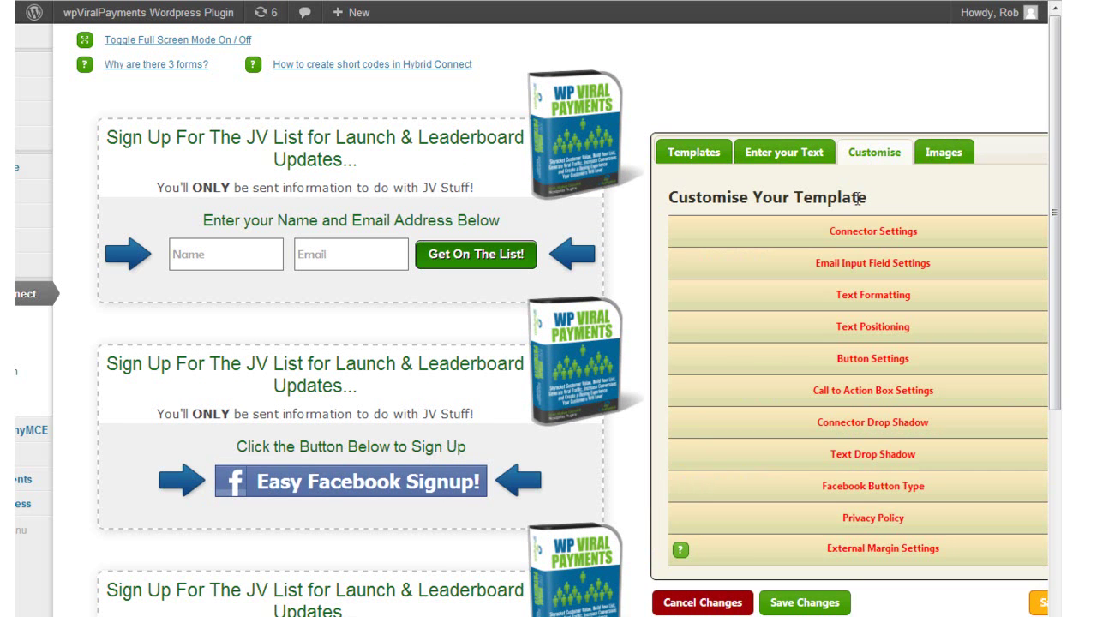
Set the opt-in box width to 650px and tweak the call-to-action height in Connector Settings
click(853, 231)
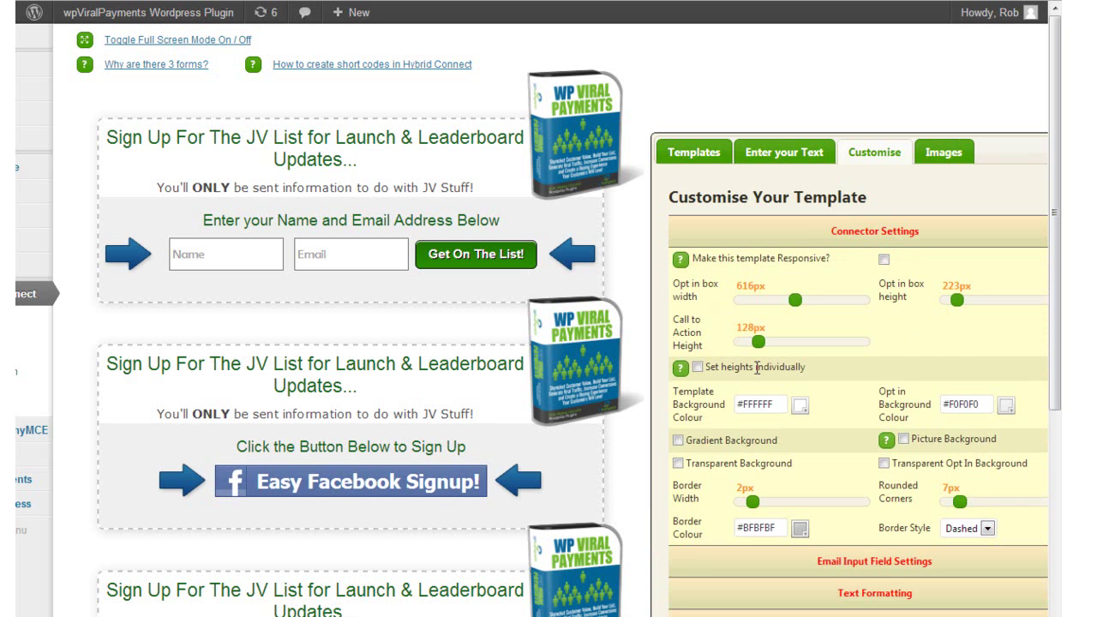
drag(760, 346, 758, 347)
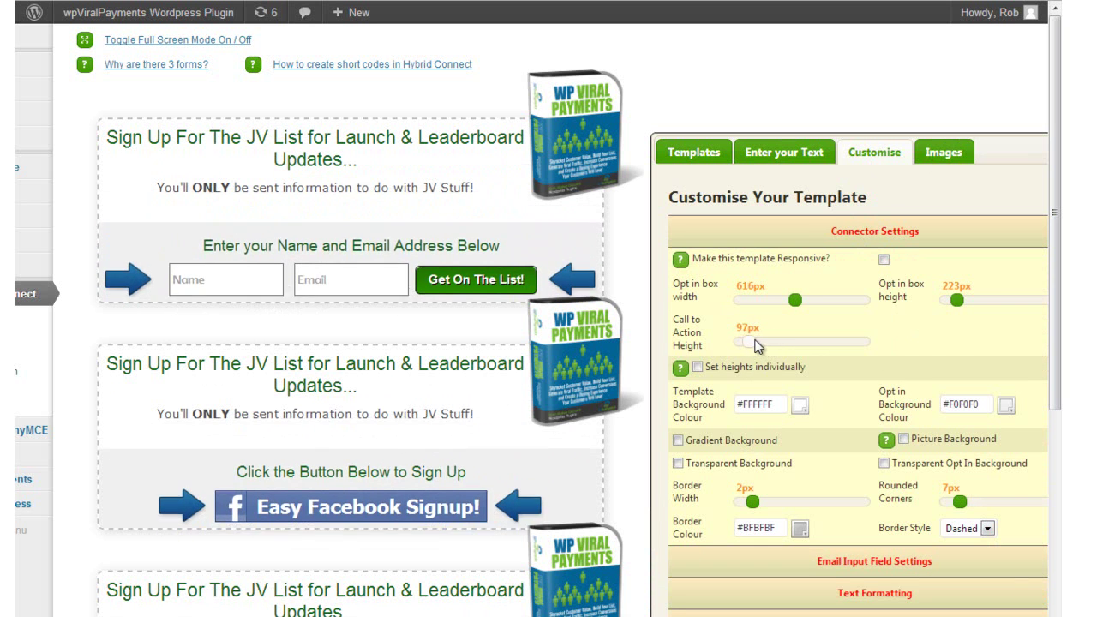
drag(758, 347, 760, 342)
drag(794, 302, 798, 301)
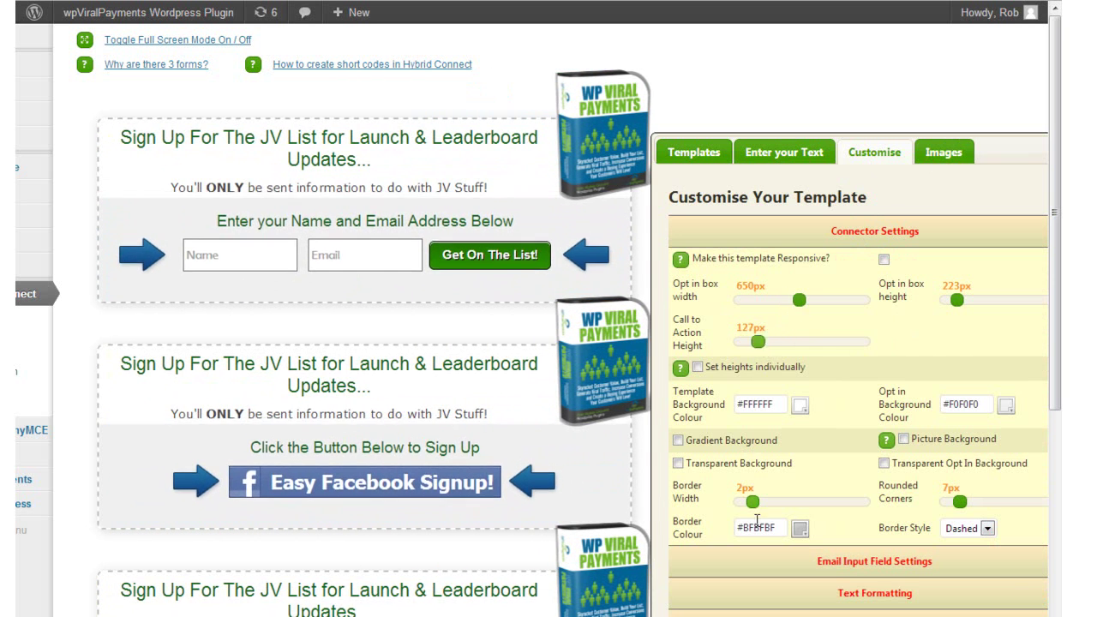
click(860, 233)
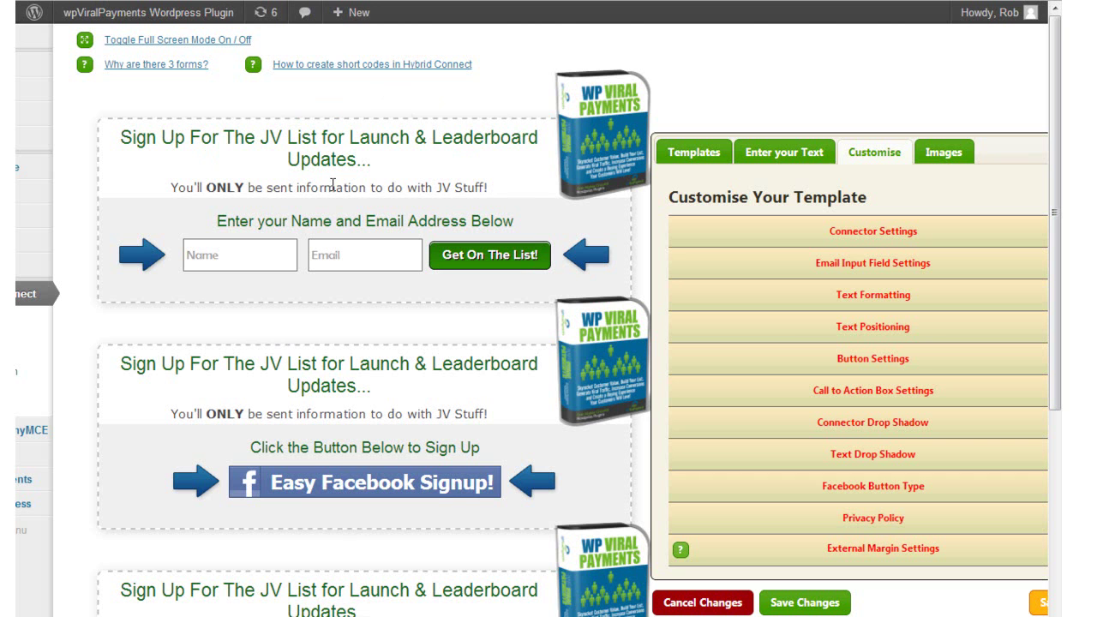
Save the form design and copy the JV form's shortcode [hcshort id="5"]
click(698, 604)
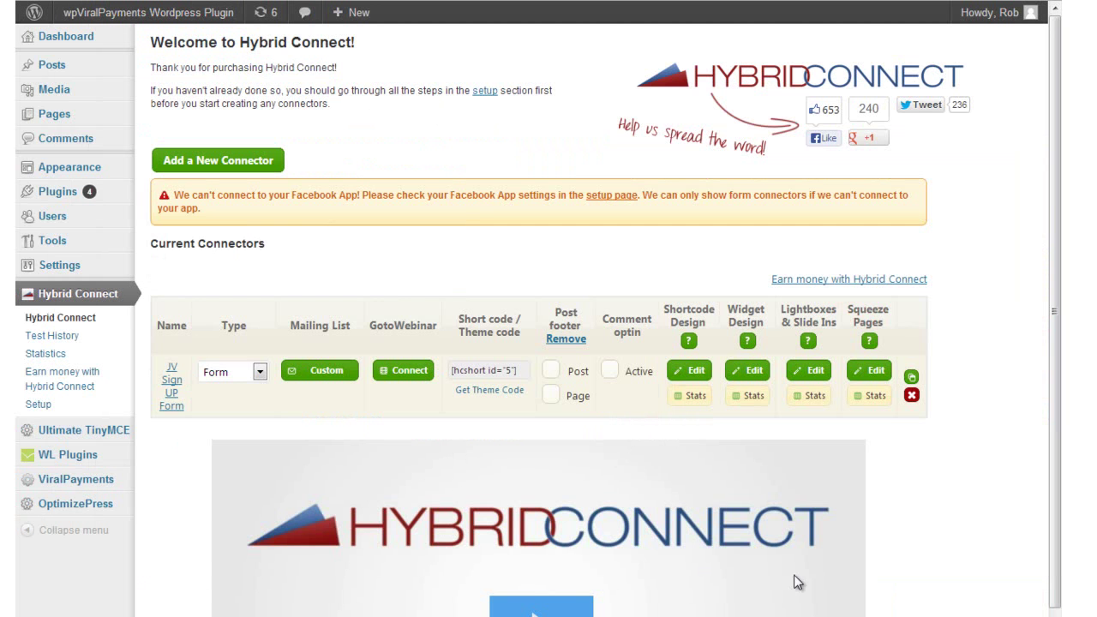
click(525, 370)
right_click(497, 372)
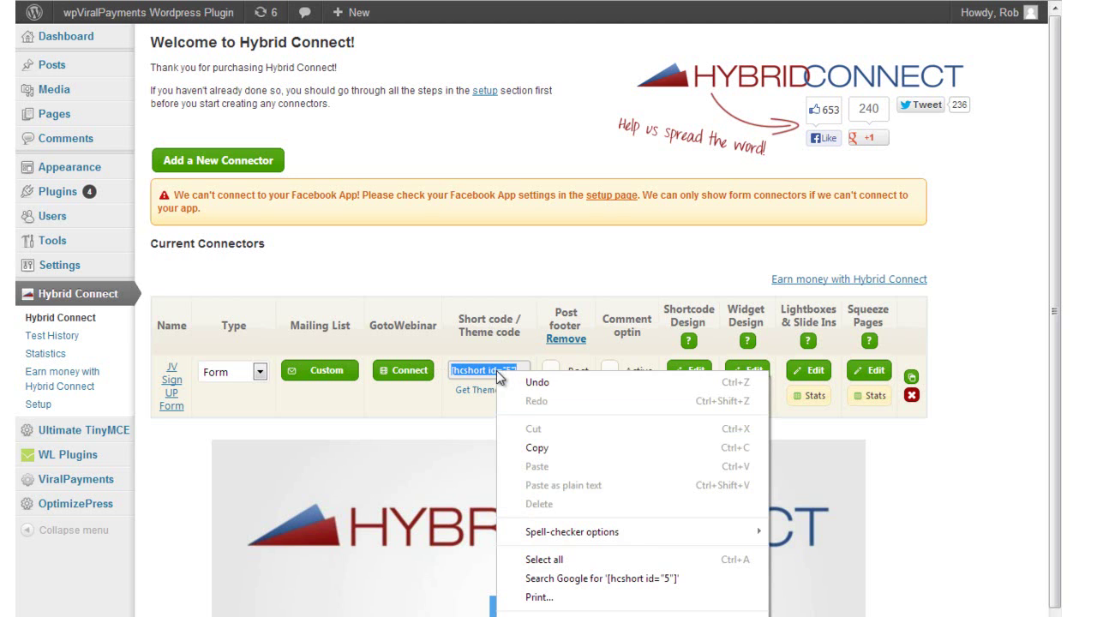
click(567, 448)
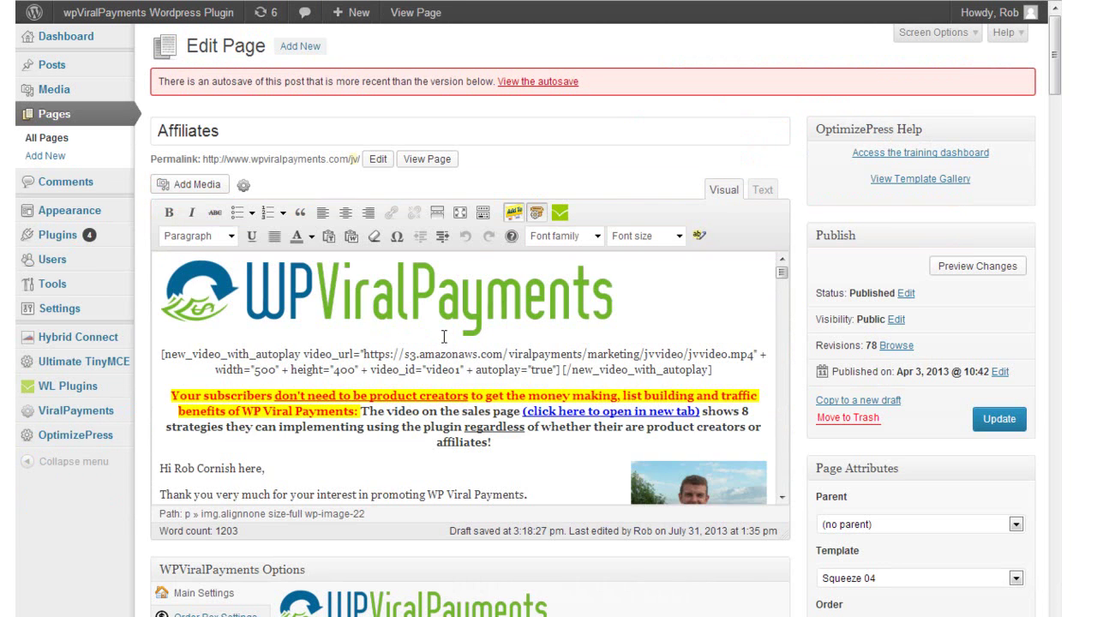
Find and select the embedded [hcshort id="5"] shortcode in the Affiliates page editor
scroll(444, 337, down, 5)
scroll(444, 337, down, 5)
scroll(444, 337, down, 3)
scroll(444, 337, down, 5)
scroll(444, 337, down, 5)
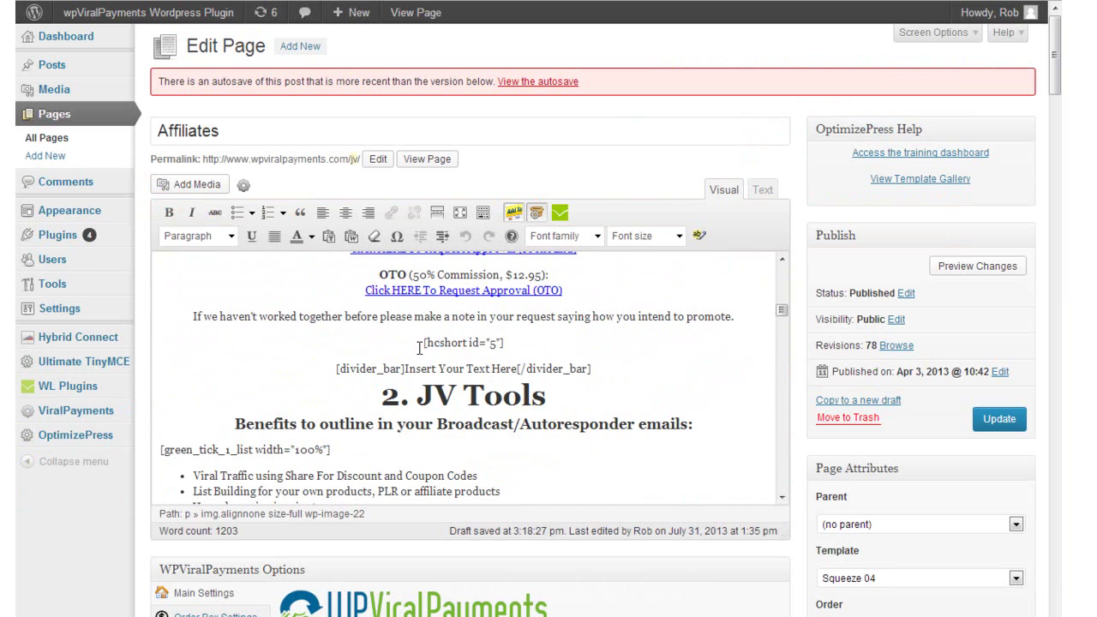
click(419, 345)
drag(505, 343, 422, 342)
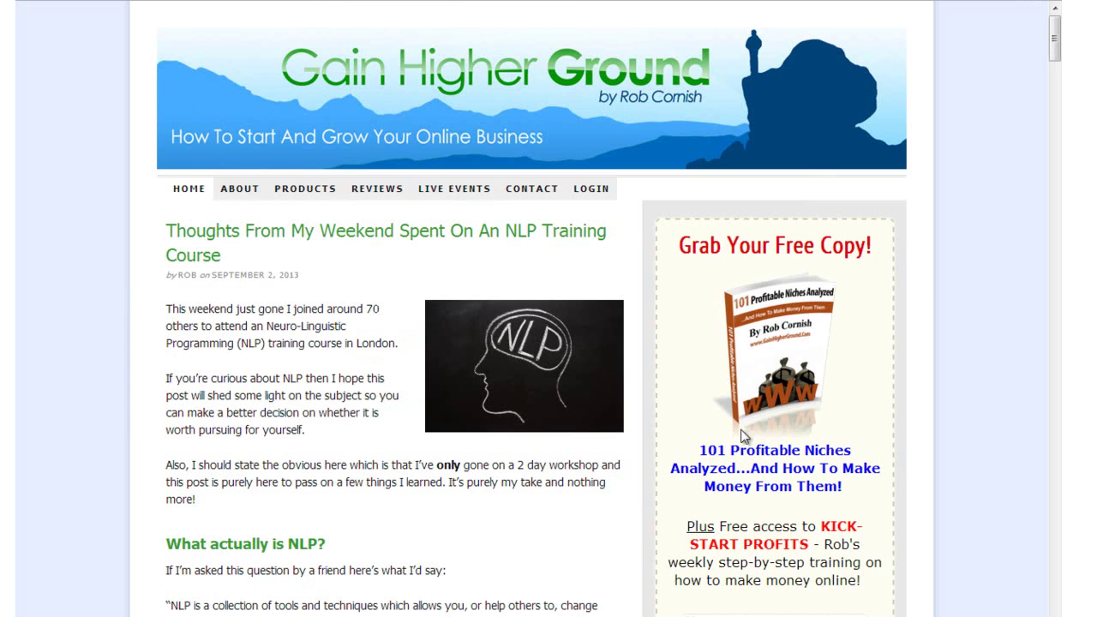
Scroll the Gain Higher Ground homepage down to the sidebar opt-in form
scroll(735, 439, down, 2)
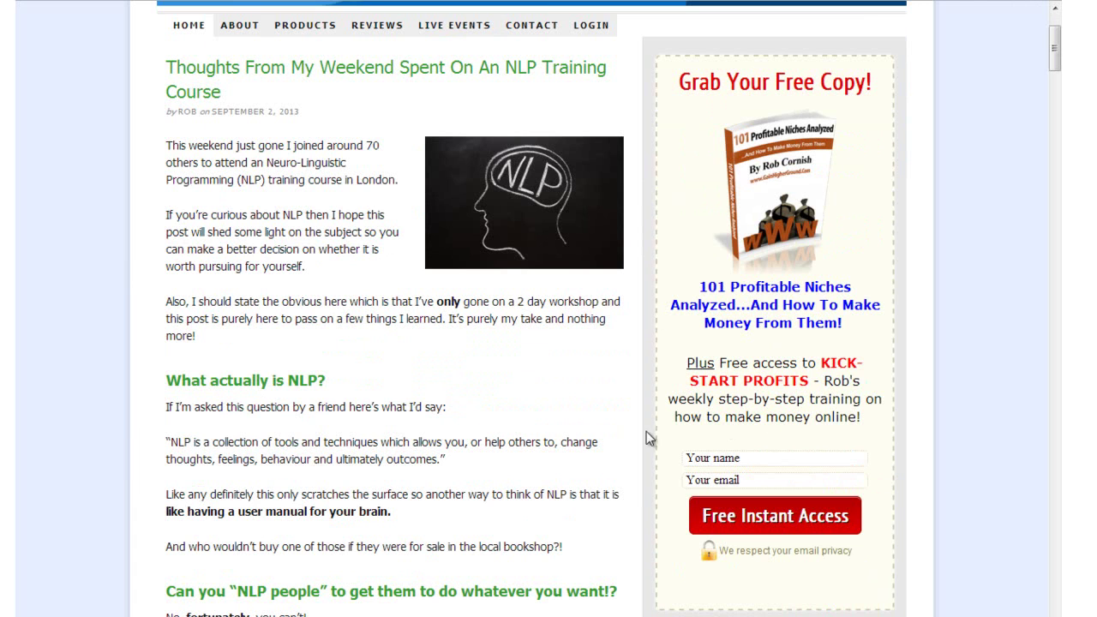